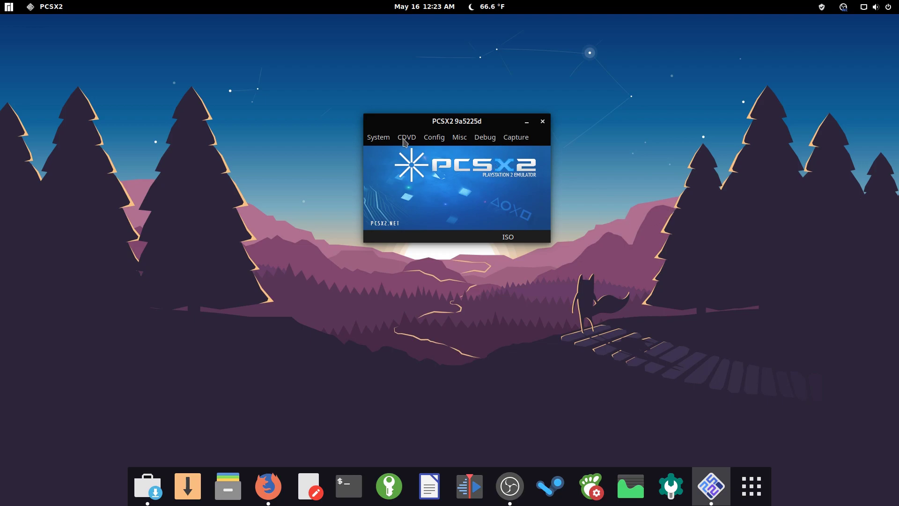
left_click(378, 142)
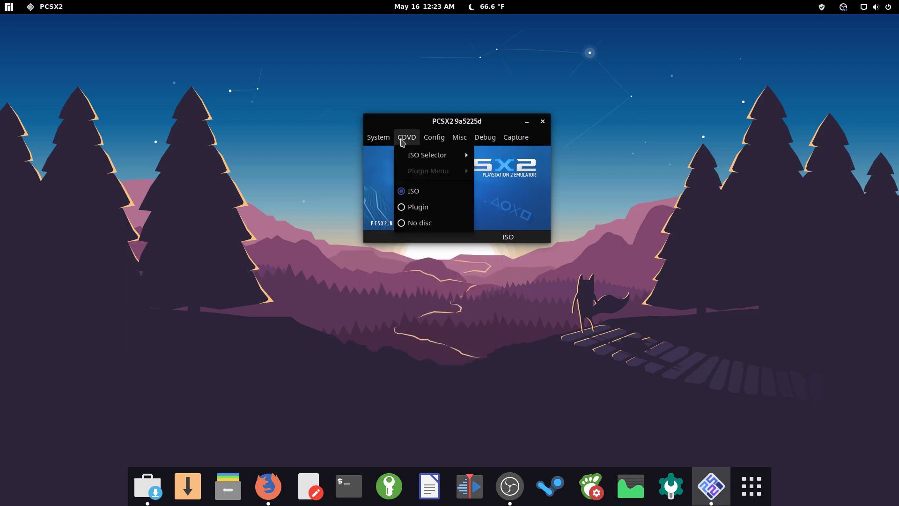
left_click(418, 128)
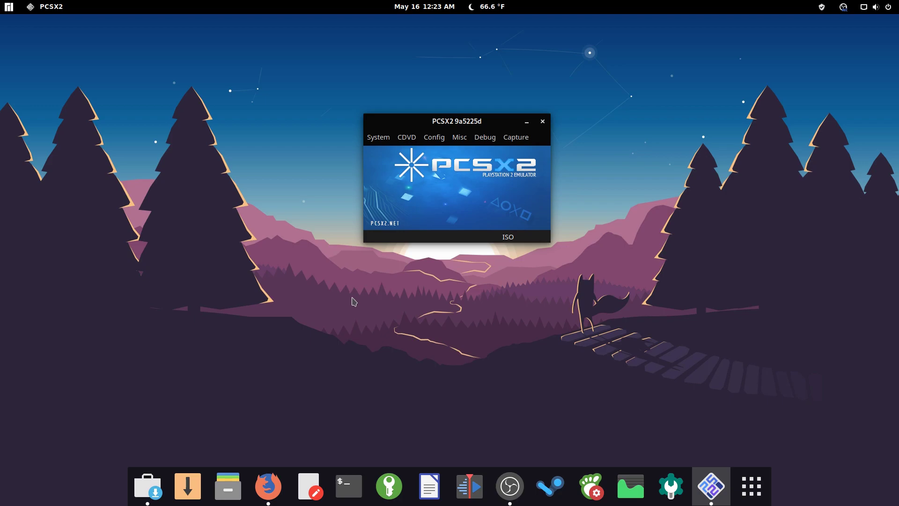
Step: Switch to the Software app and examine the PCSX2 page, including its description, version, source and reviews
left_click(148, 479)
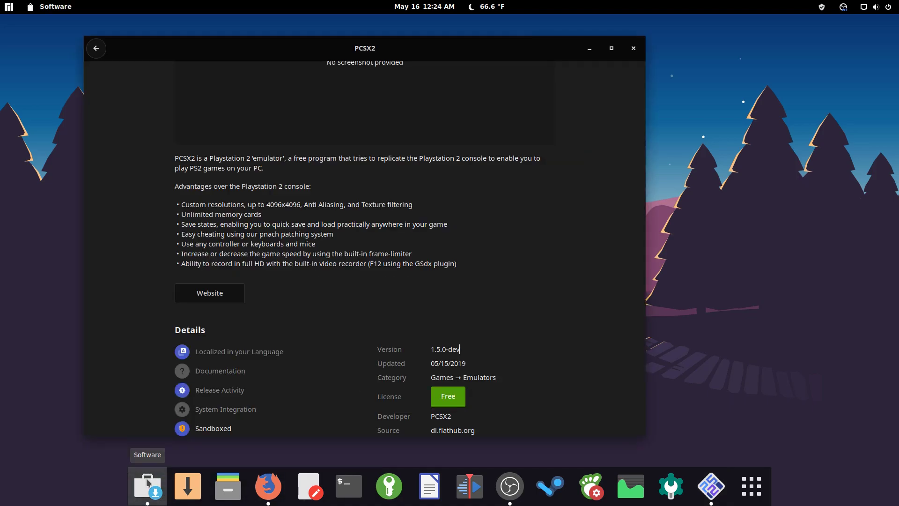
scroll(289, 284, "up", 5)
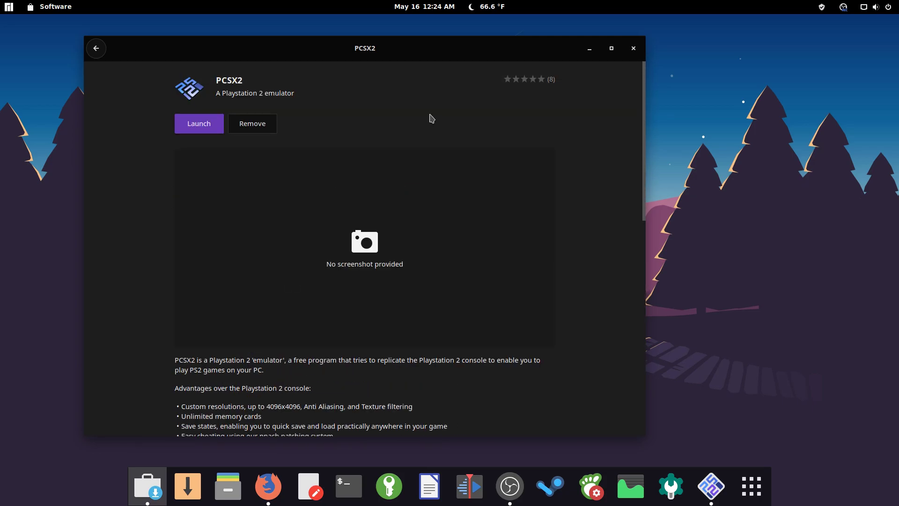
scroll(569, 295, "down", 10)
scroll(570, 295, "up", 4)
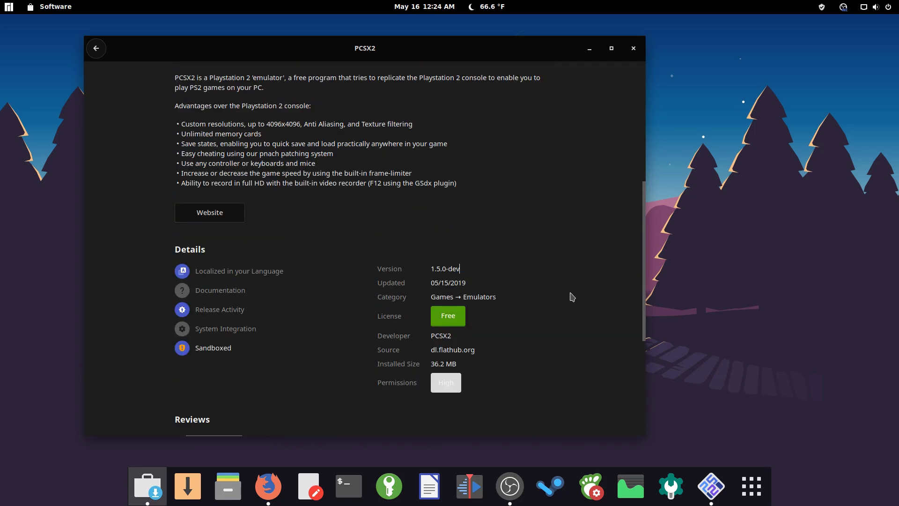
scroll(570, 295, "down", 3)
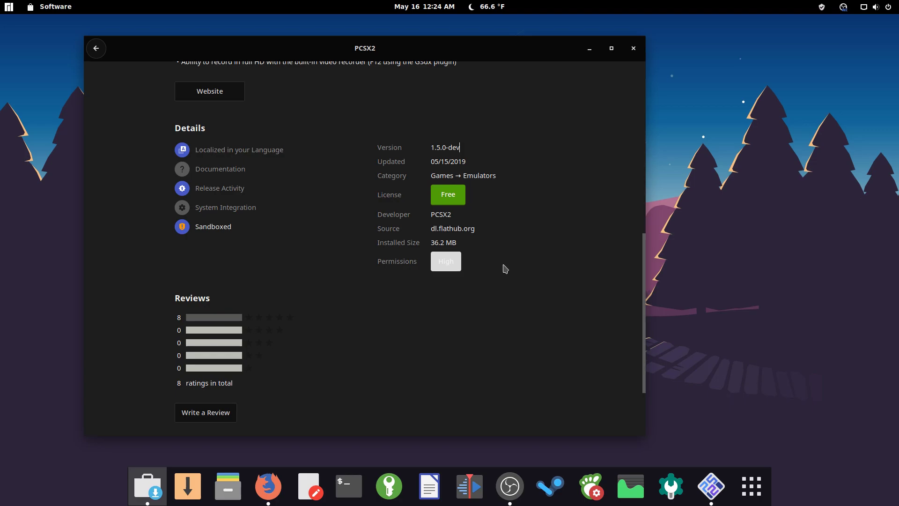
scroll(525, 202, "up", 5)
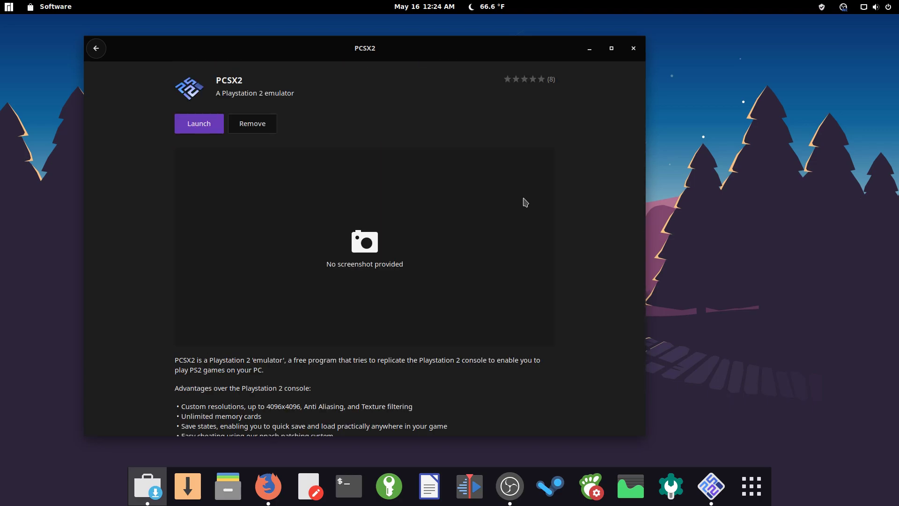
scroll(524, 202, "down", 5)
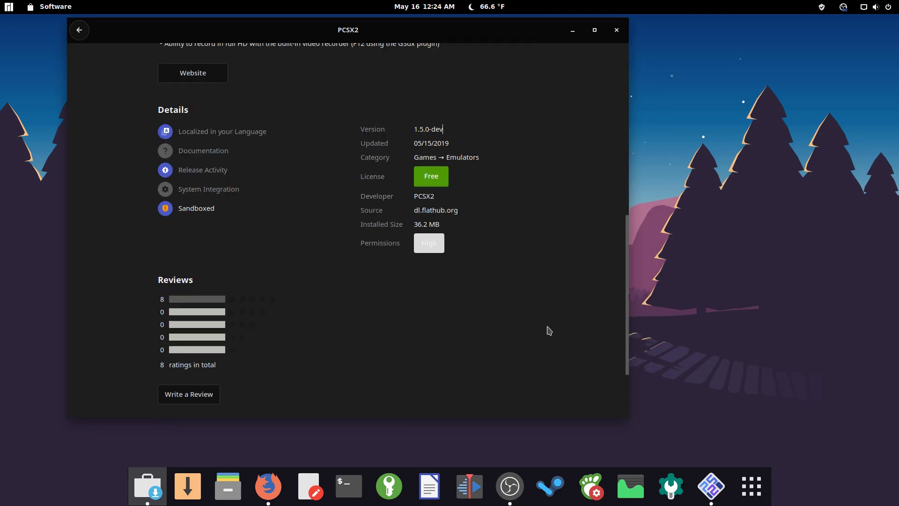
Step: Switch back to PCSX2, minimise the Software window and reposition the emulator window on the desktop
left_click(710, 487)
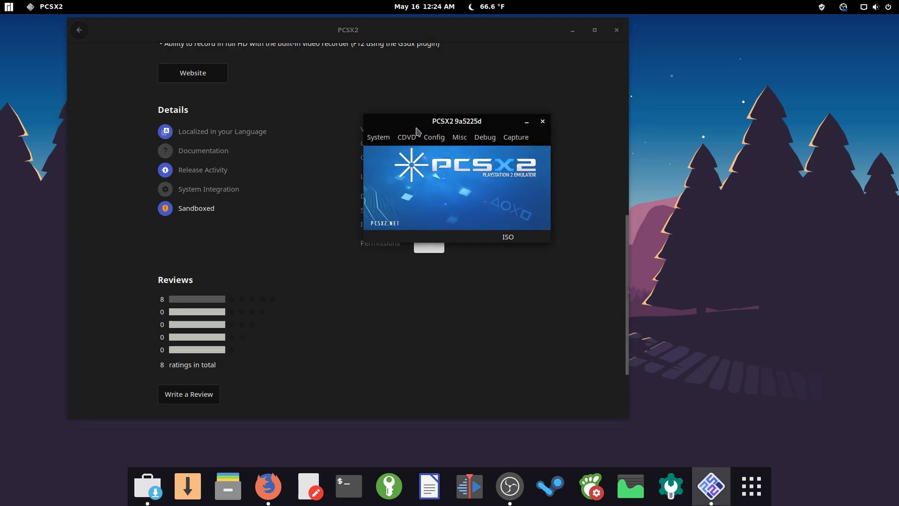
left_click_drag(416, 126, 387, 157)
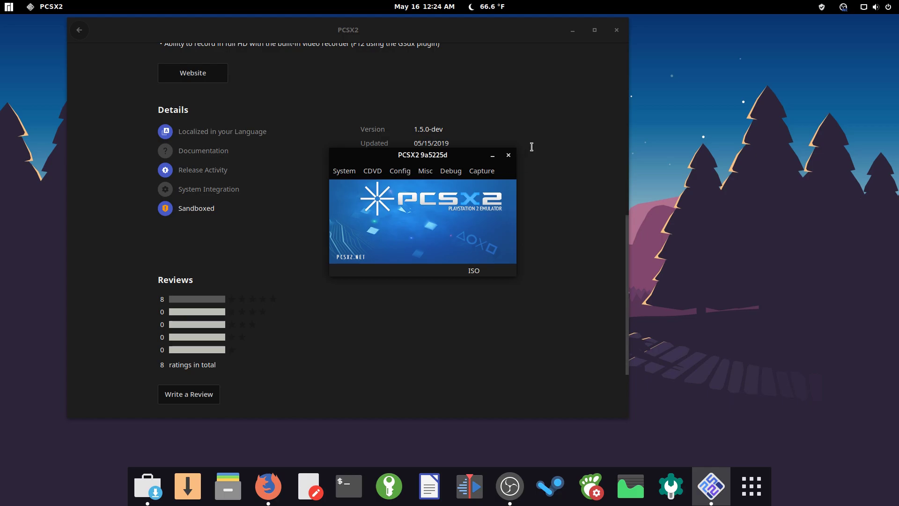
left_click_drag(407, 157, 438, 173)
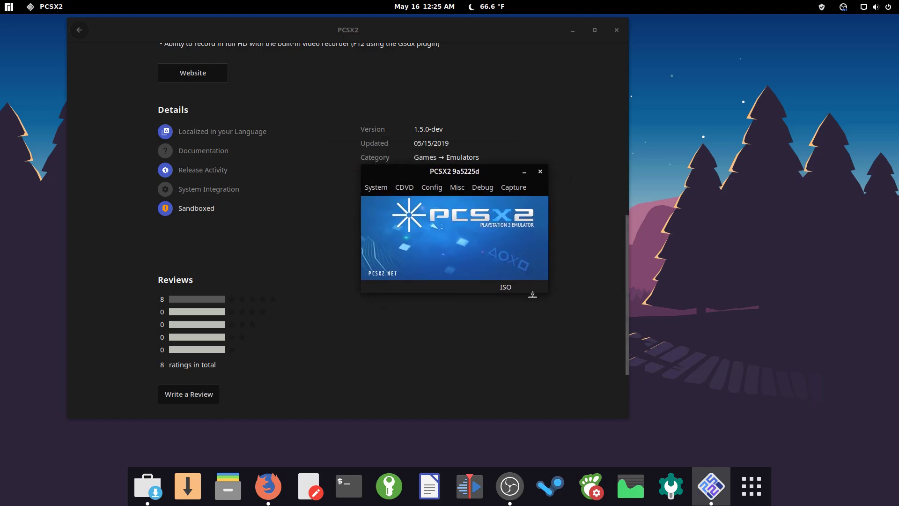
left_click(572, 31)
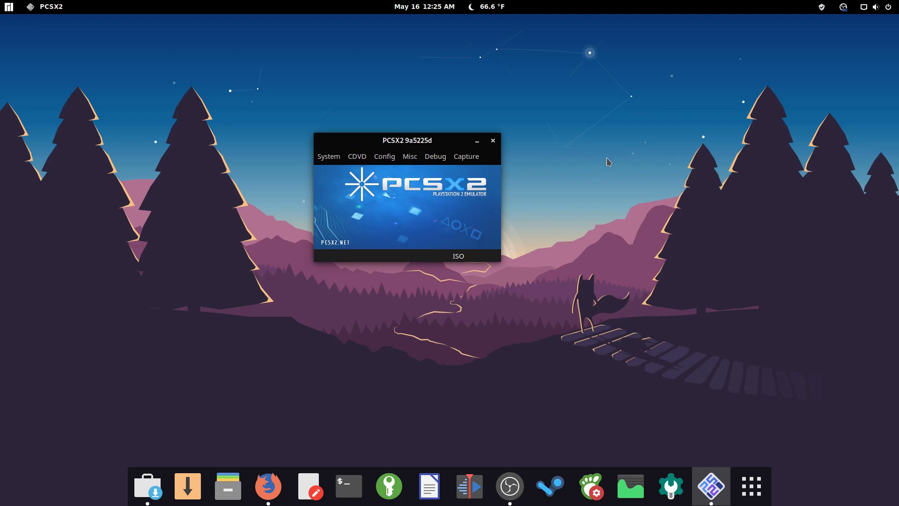
left_click_drag(398, 144, 422, 188)
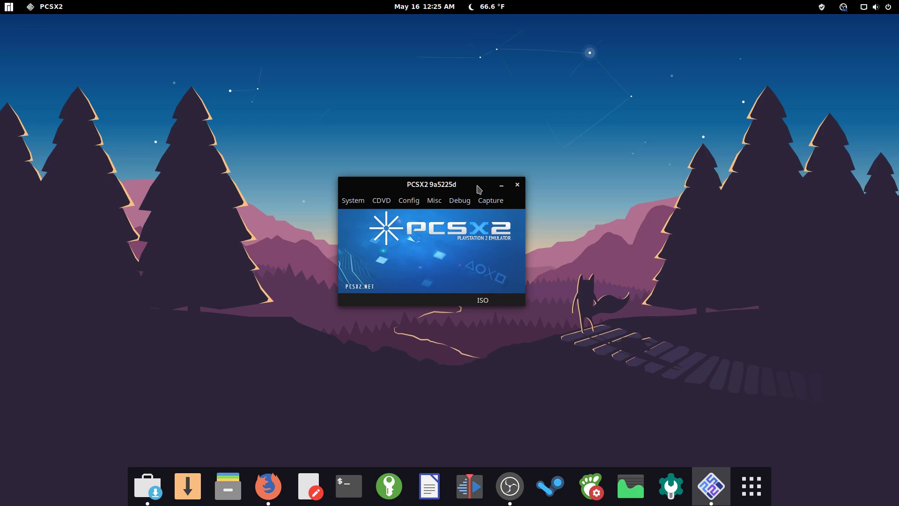
left_click_drag(477, 189, 401, 155)
Step: Open the GSdx video plugin settings, review the available internal resolutions and close the dialog
left_click(396, 173)
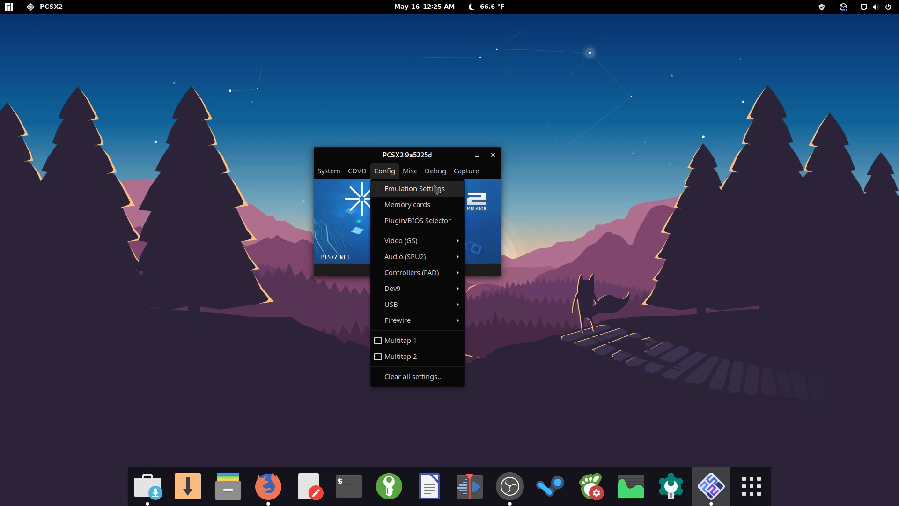
mouse_move(435, 240)
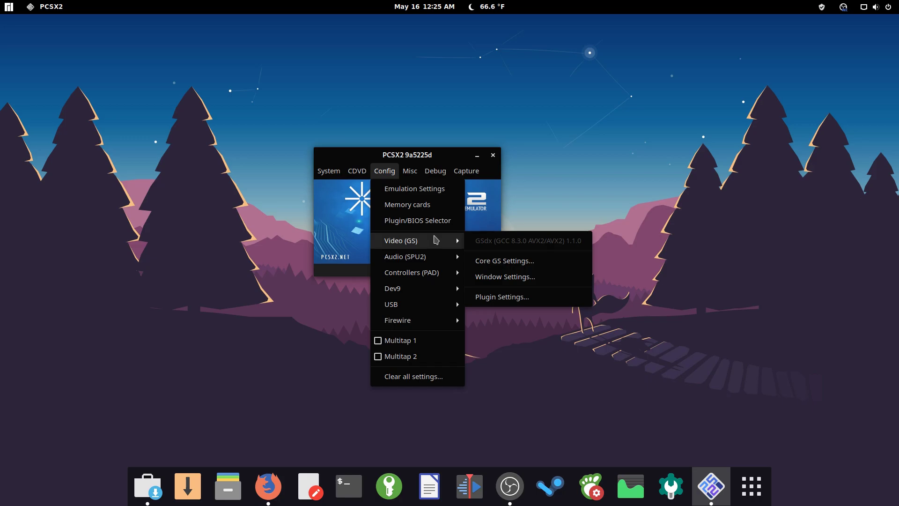
left_click(514, 302)
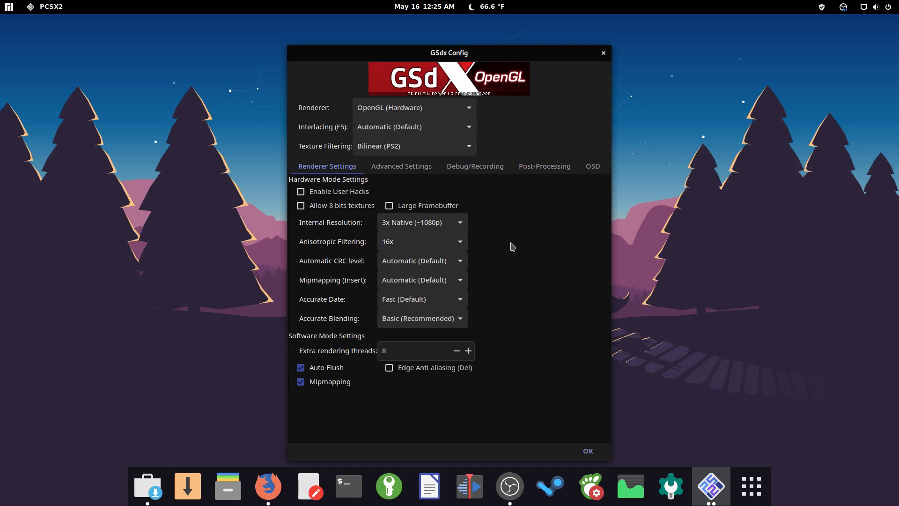
left_click(431, 229)
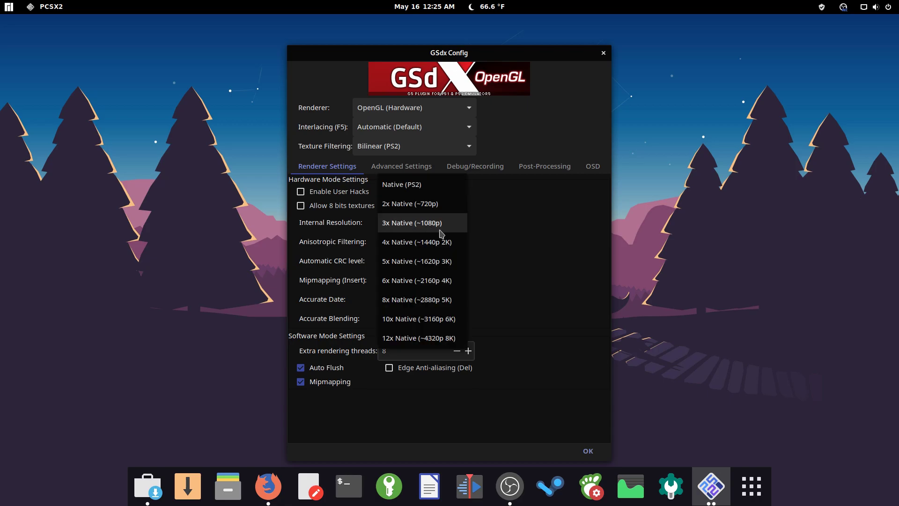
left_click(502, 249)
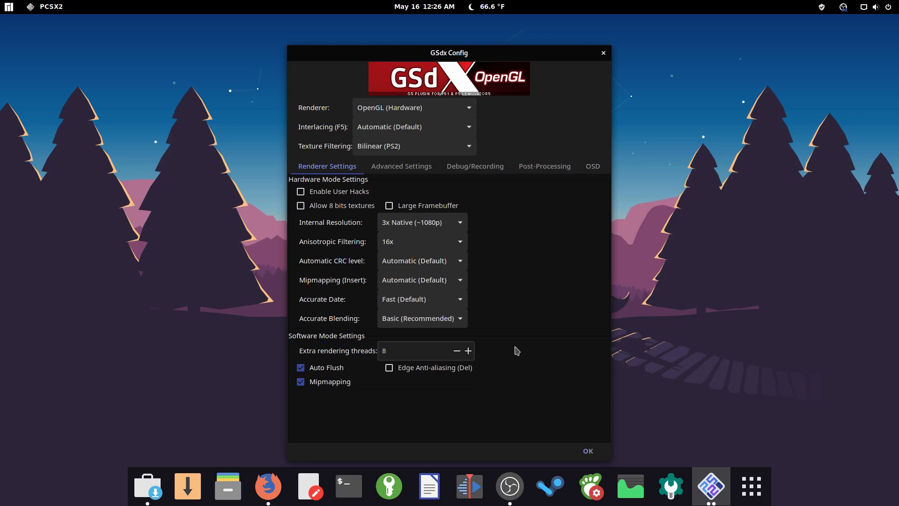
mouse_move(509, 52)
left_mouse_down()
mouse_move(562, 50)
mouse_move(525, 52)
left_mouse_up()
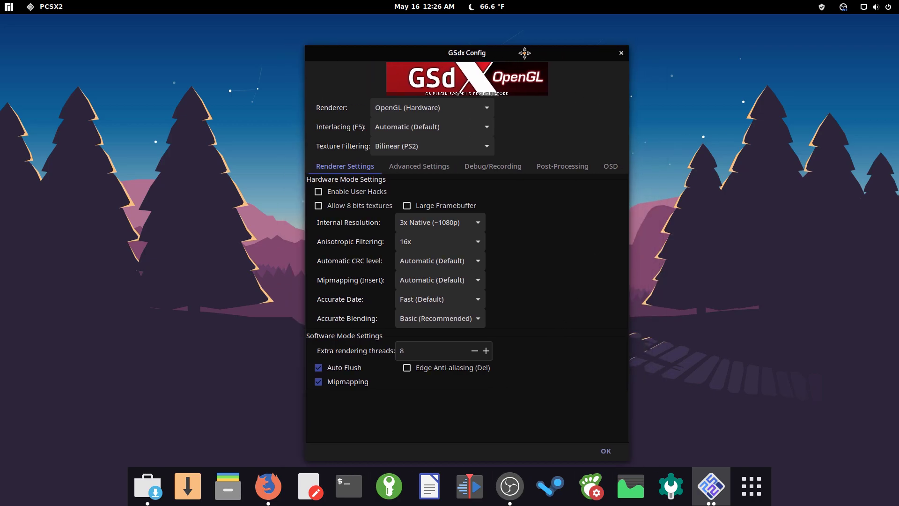
left_click(624, 58)
Step: Open the SPU2-X audio plugin settings and set the output module to 1 - PortAudio (Cross-platform)
mouse_move(407, 256)
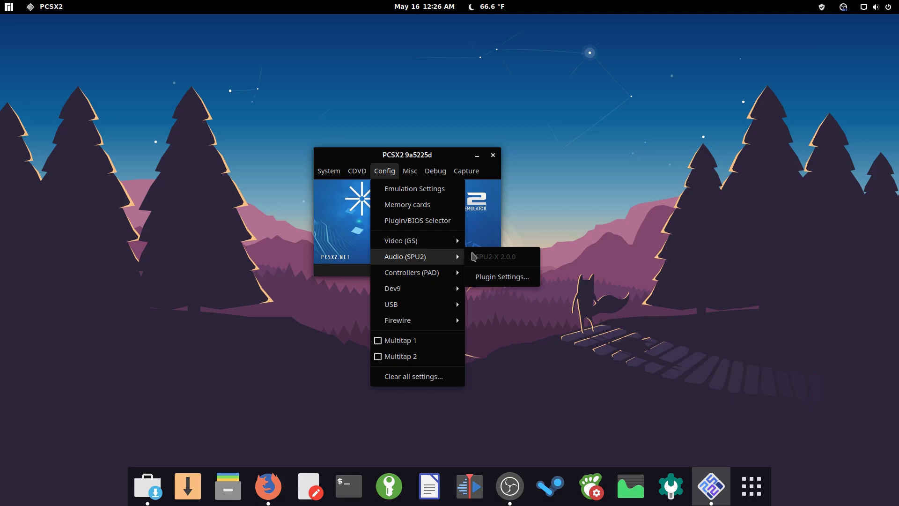
left_click(490, 276)
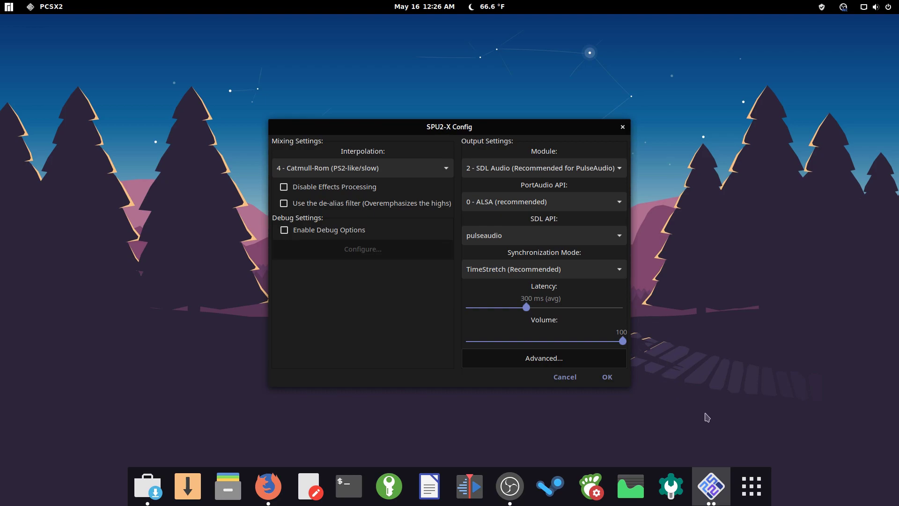
left_click_drag(414, 126, 401, 115)
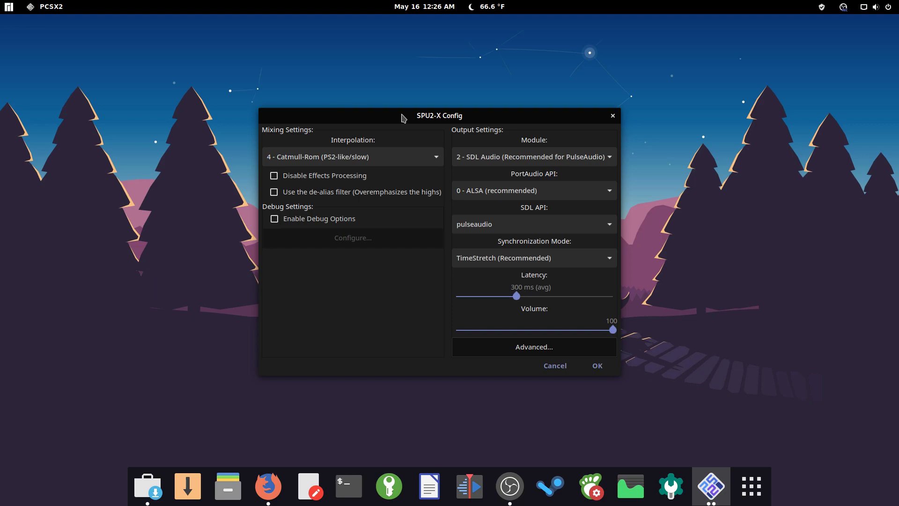
left_click(493, 159)
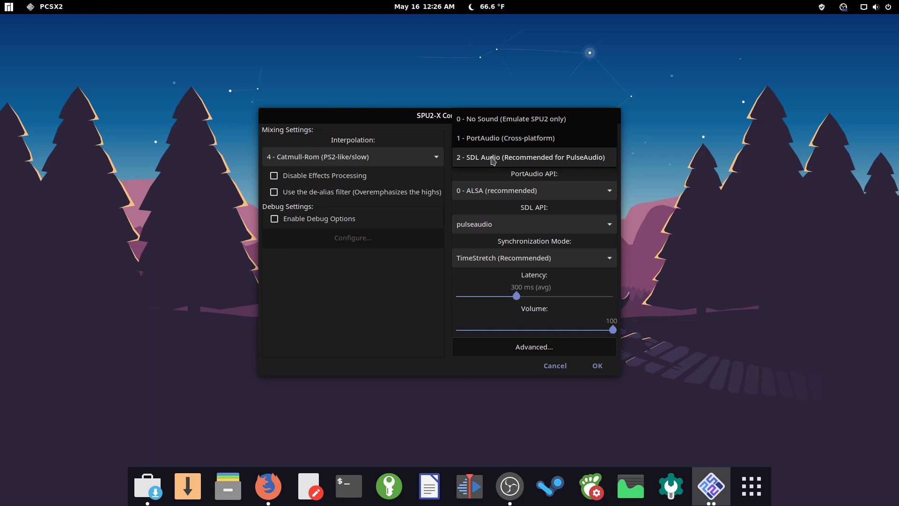
left_click(494, 139)
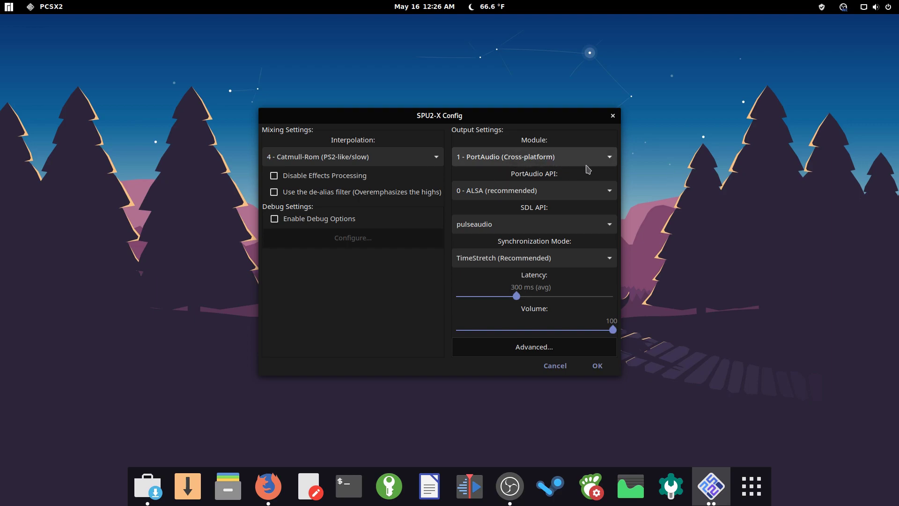
left_click_drag(505, 120, 484, 123)
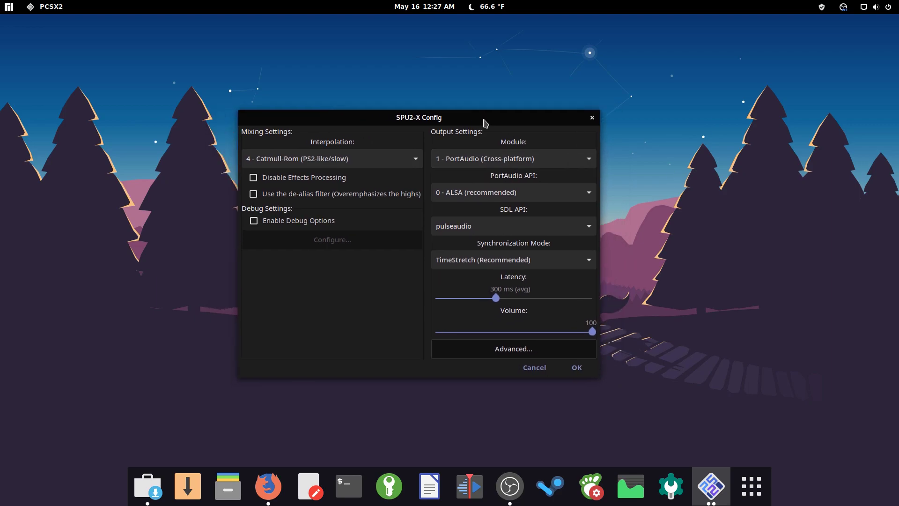
Step: Set the audio output module back to 2 - SDL Audio (Recommended for PulseAudio) and cancel the dialog
left_click(512, 161)
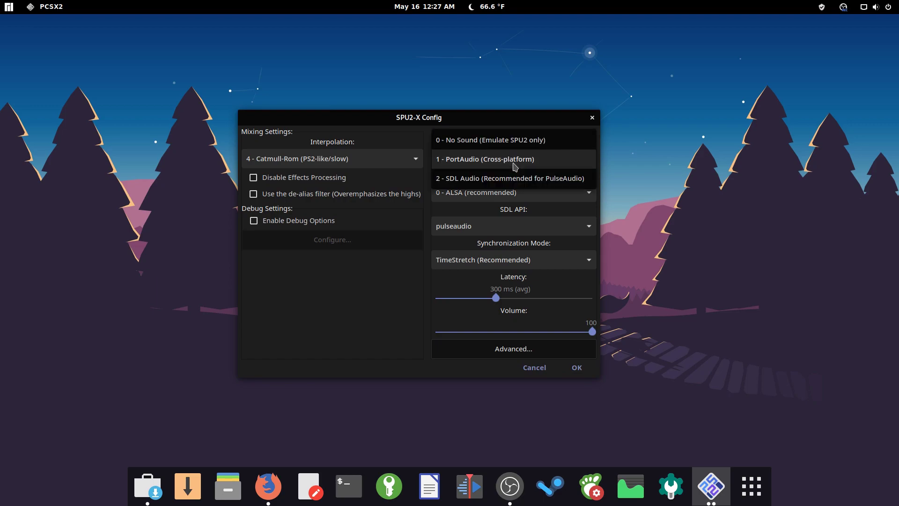
left_click(542, 181)
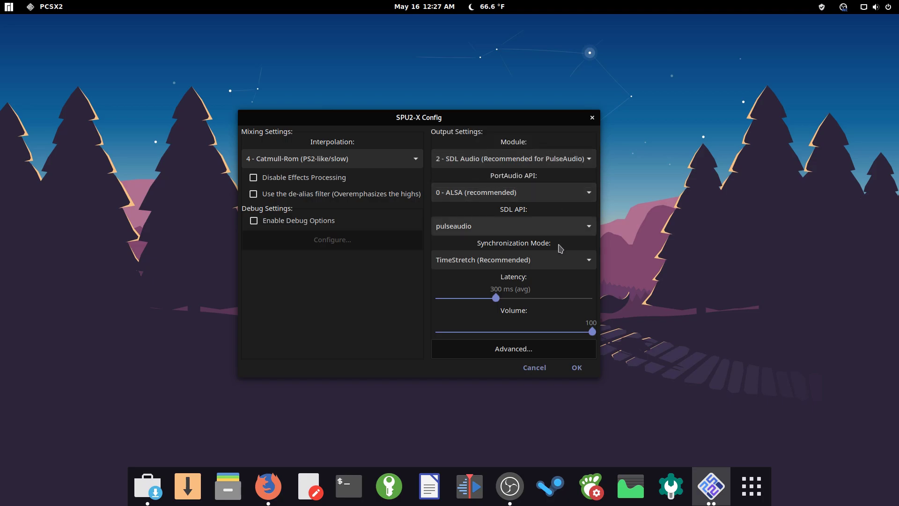
left_click(535, 368)
Step: Open the OnePAD controller plugin settings, review the Gamepad 0 button mapping and cancel the dialog
left_click(385, 170)
mouse_move(420, 271)
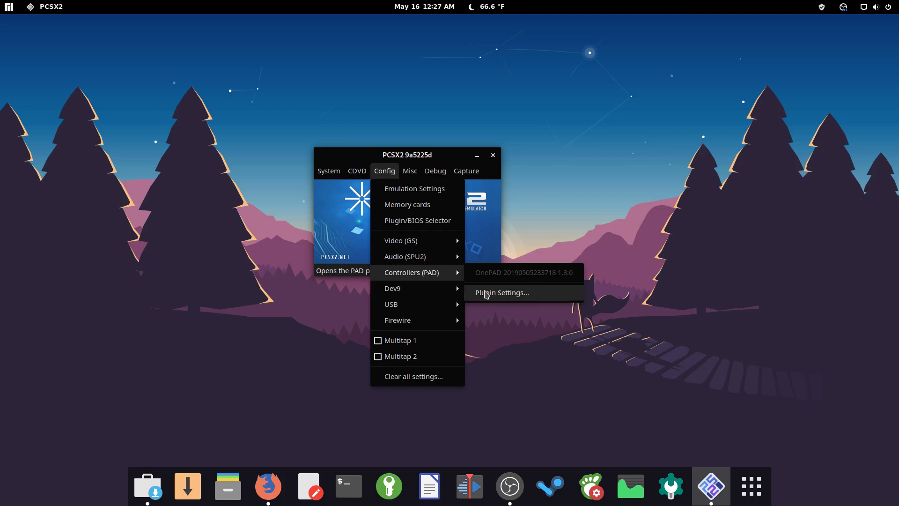
left_click(487, 294)
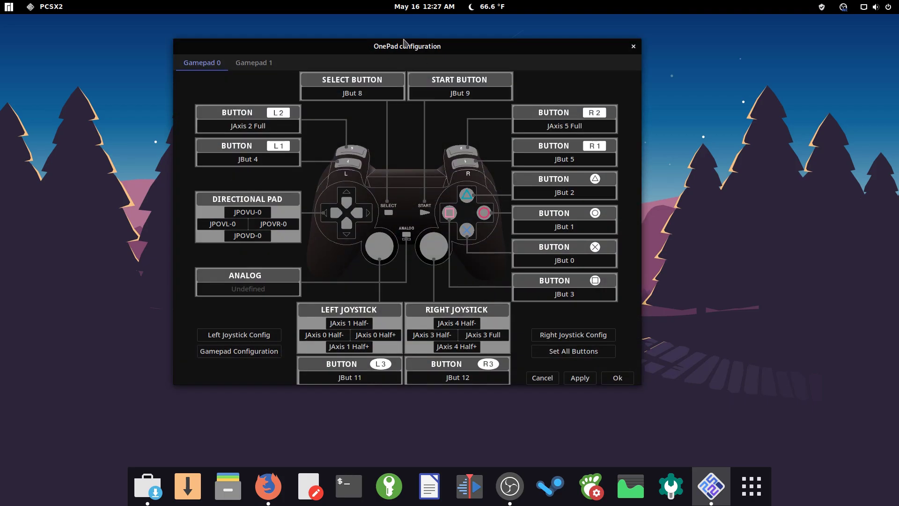
left_click_drag(404, 46, 443, 59)
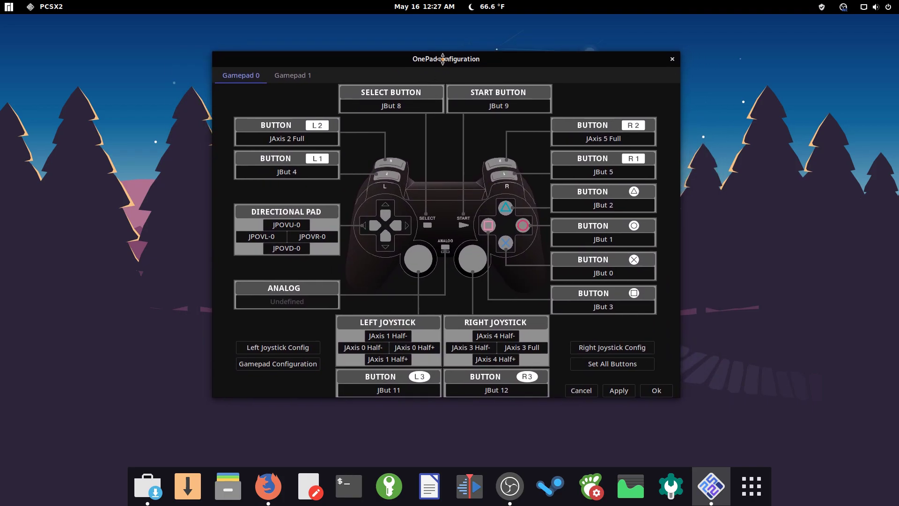
left_click(581, 391)
Step: Open the Plugin/BIOS Selector and review the available GSdx versions for the GS plugin
left_click(422, 185)
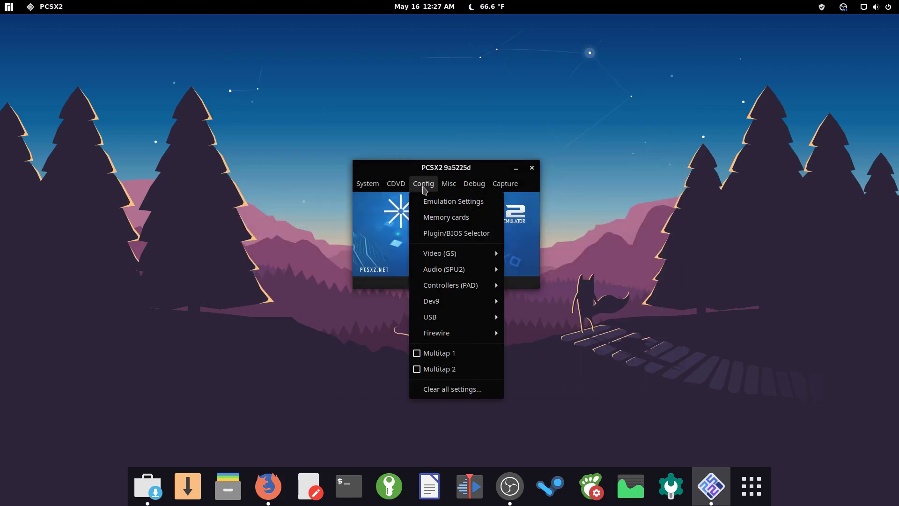
left_click(458, 238)
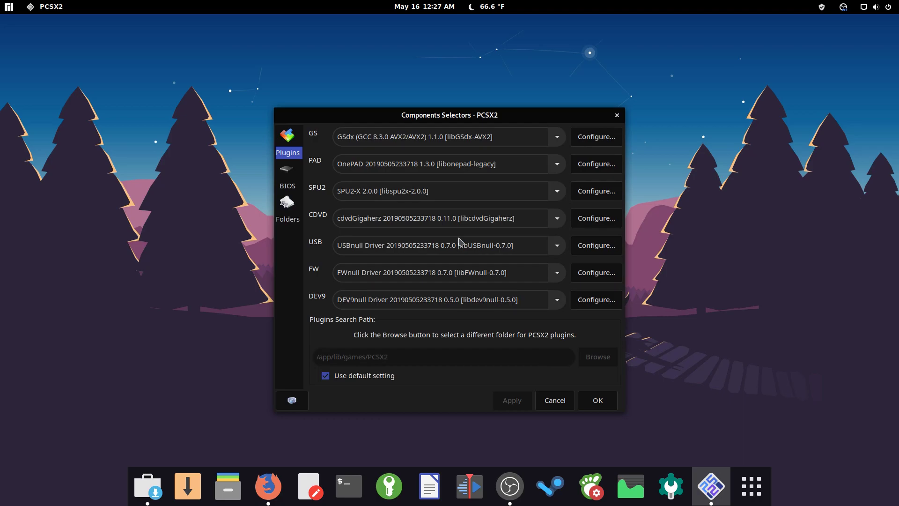
left_click(556, 137)
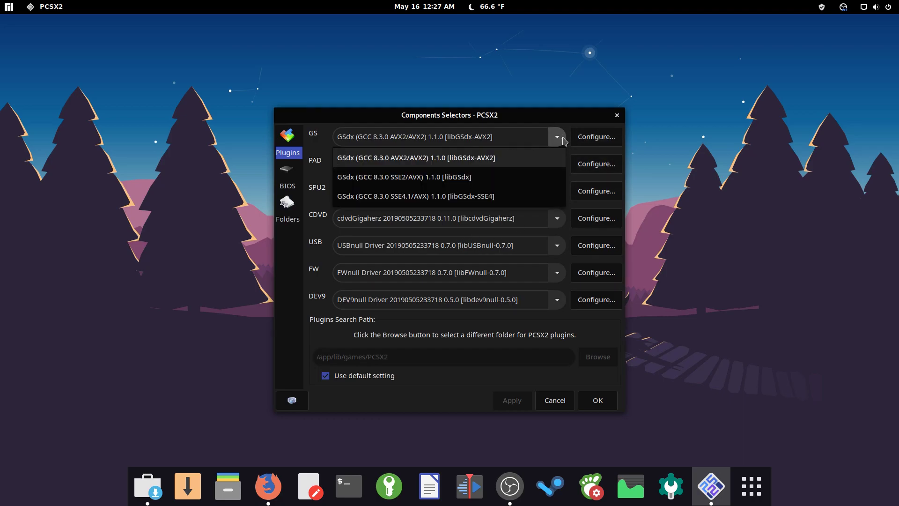
left_click(563, 139)
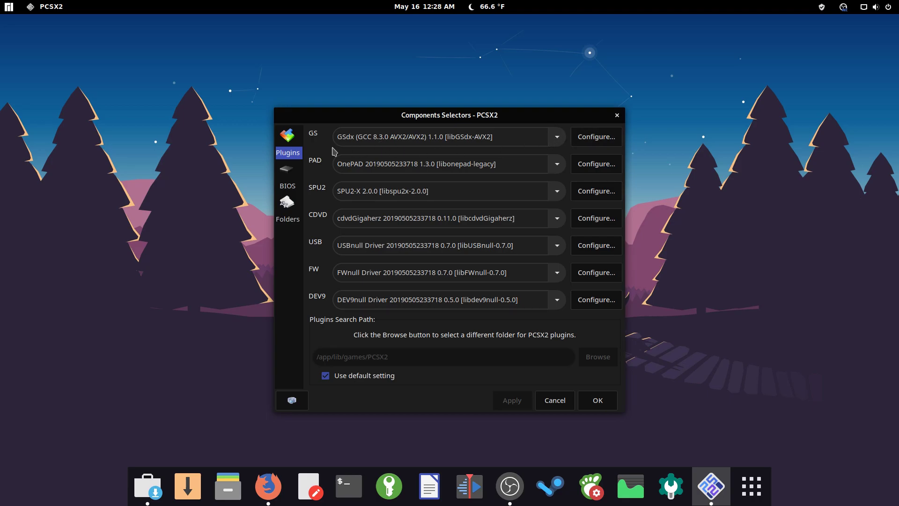
Step: Review the available OnePAD versions and the PAD plugin's button configuration, and cancel both dialogs
left_click(562, 173)
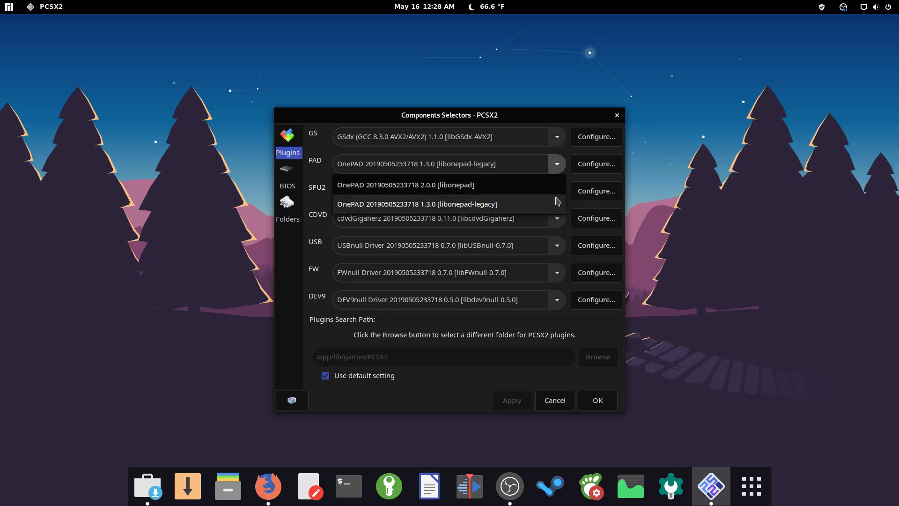
left_click(571, 175)
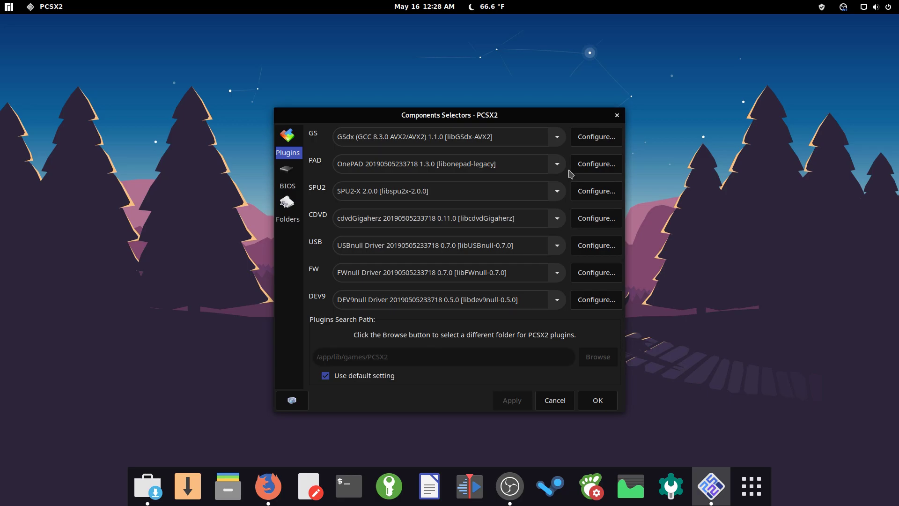
left_click(581, 171)
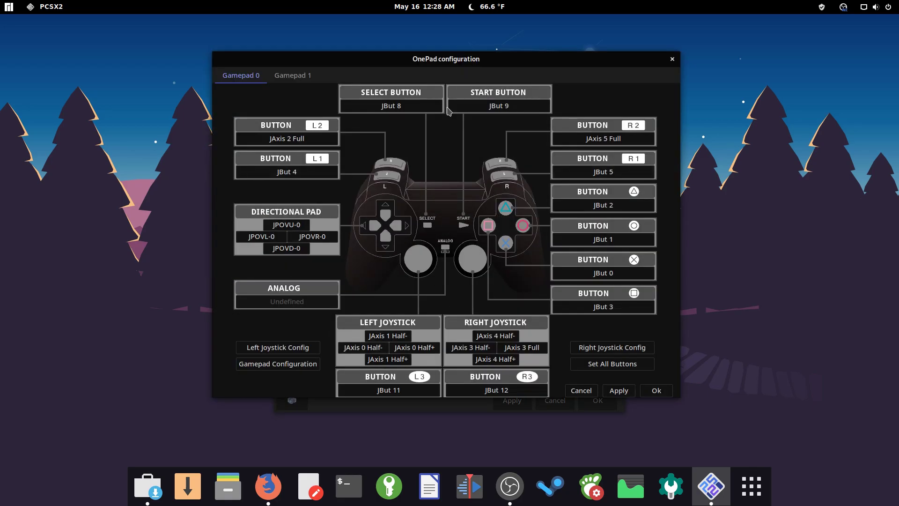
left_click(590, 391)
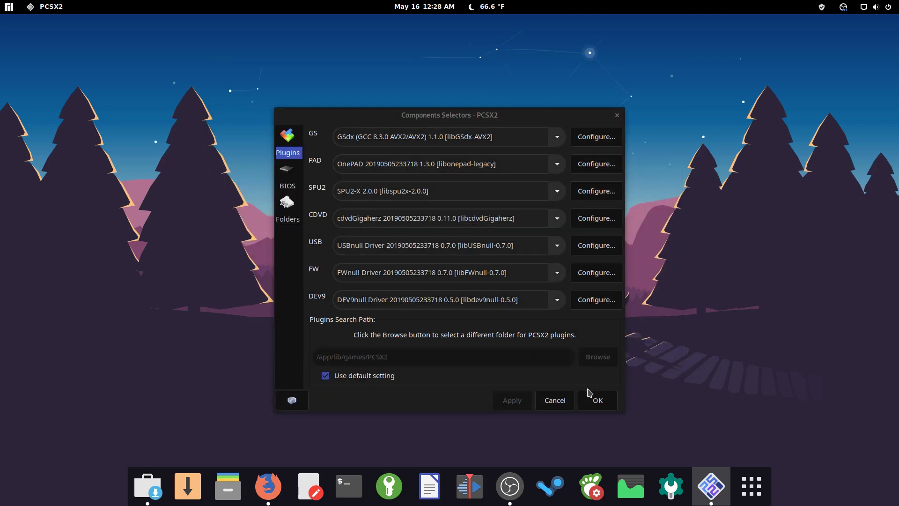
left_click(546, 402)
Step: Open the Emulation Settings and look through the EE/IOP, VUs, GS and GS Window pages
left_click(430, 187)
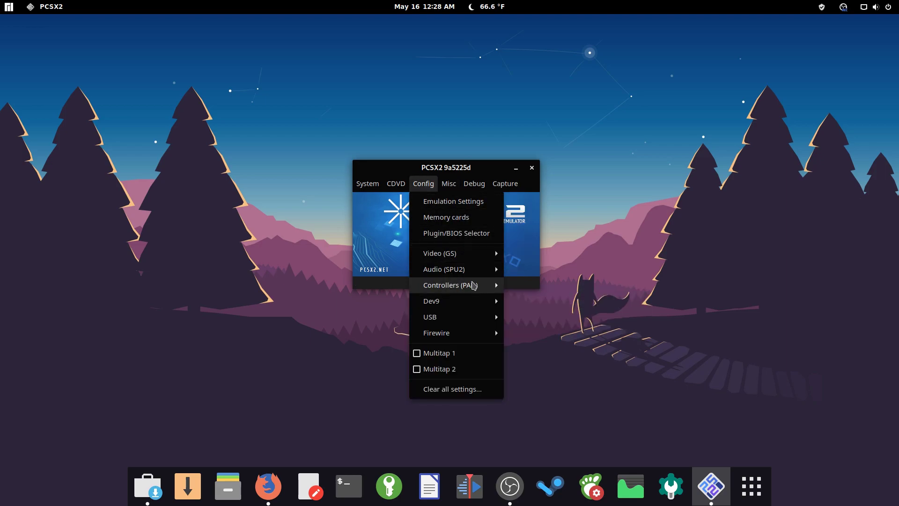
mouse_move(487, 257)
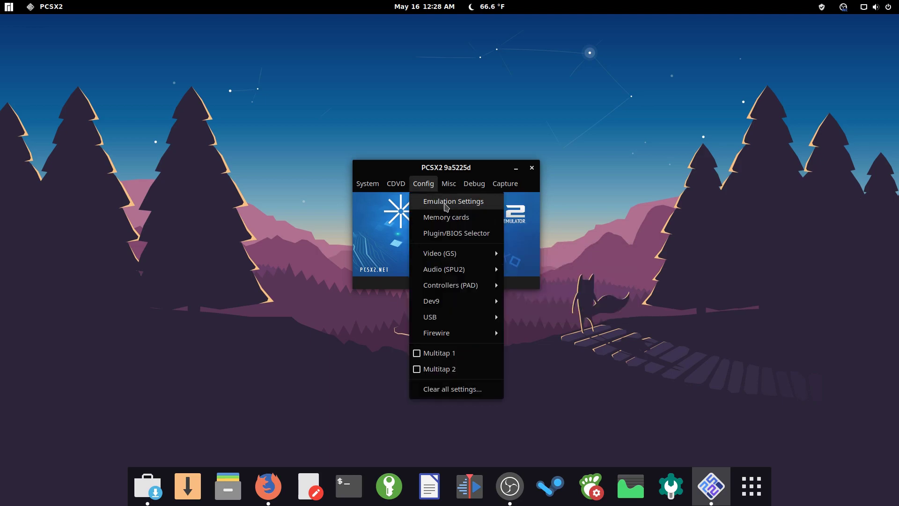
left_click(446, 207)
left_click_drag(351, 56, 373, 41)
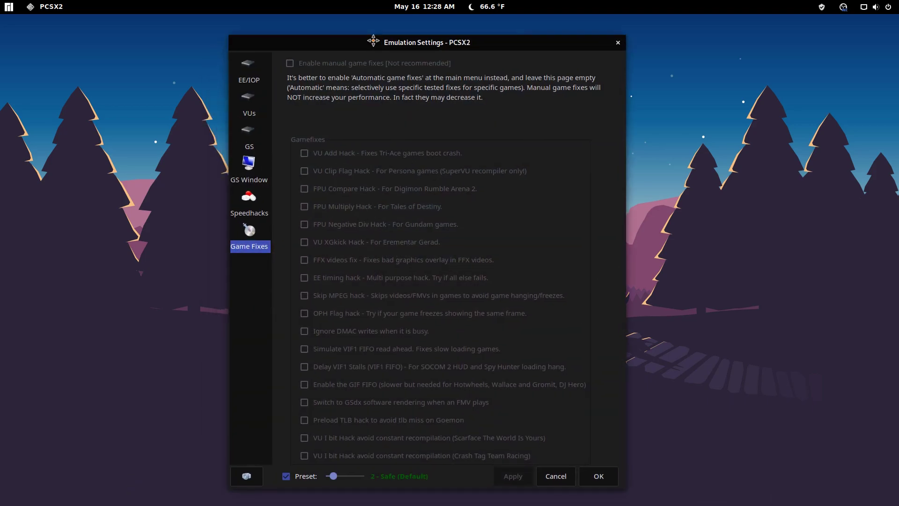
left_click(249, 77)
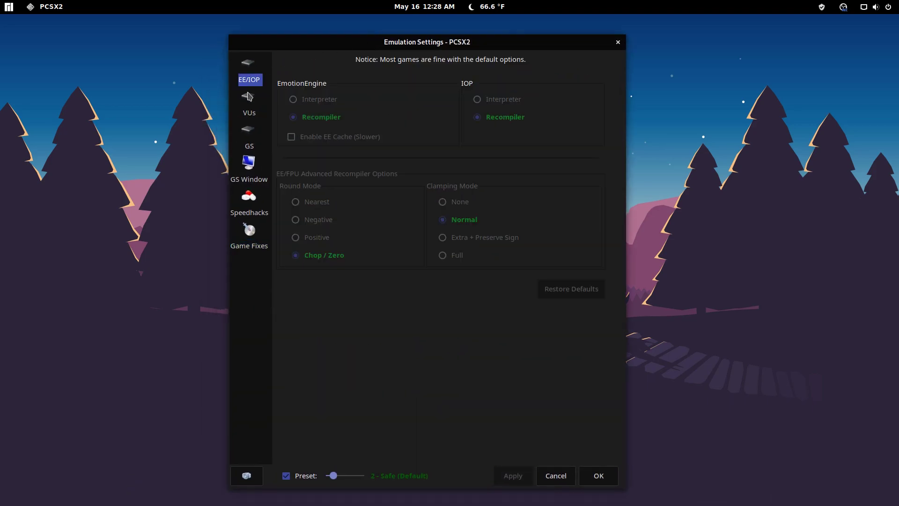
left_click(249, 96)
left_click(249, 135)
left_click(252, 164)
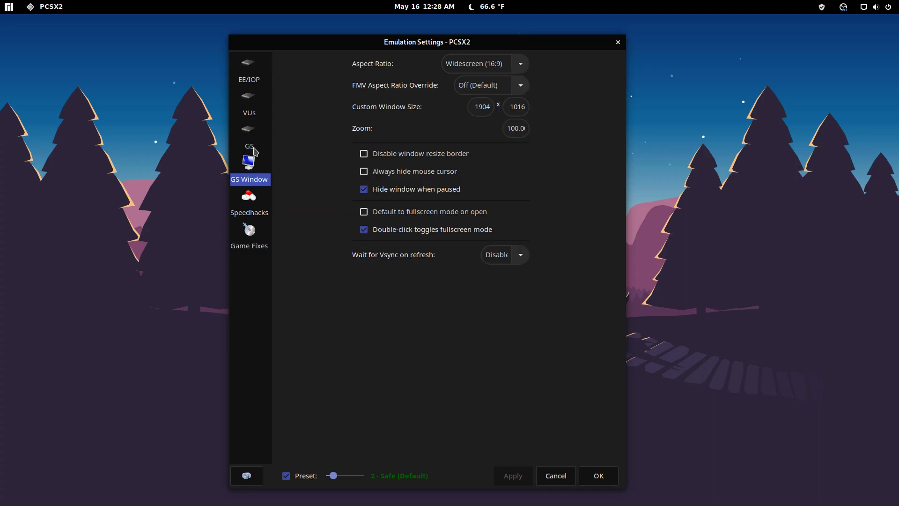
Step: Review the GS, VUs, Speedhacks and Game Fixes pages and return to the GS Window settings
left_click(253, 125)
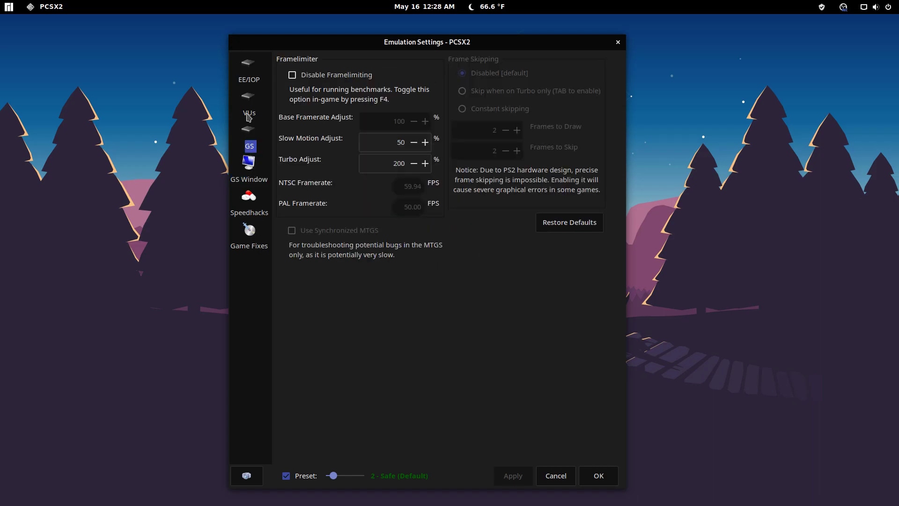
left_click(248, 110)
left_click(248, 159)
left_click(252, 200)
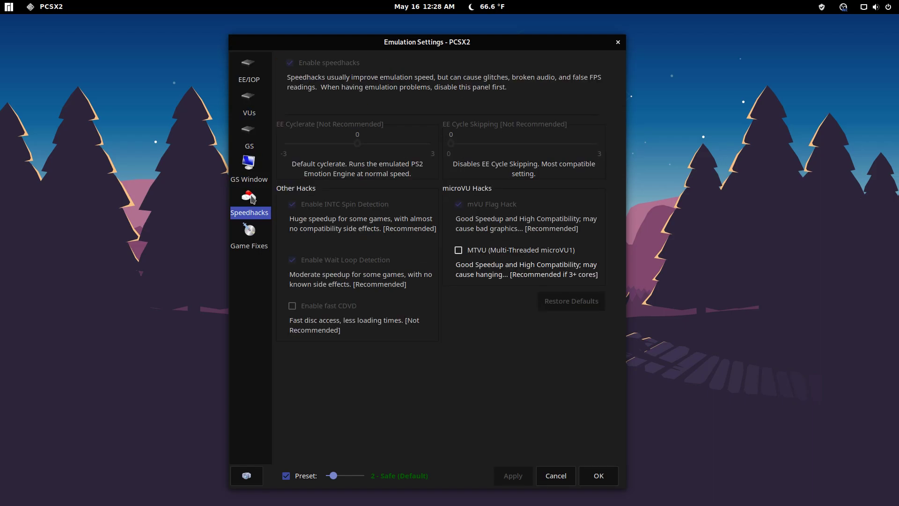
left_click(253, 236)
left_click(250, 199)
left_click(247, 174)
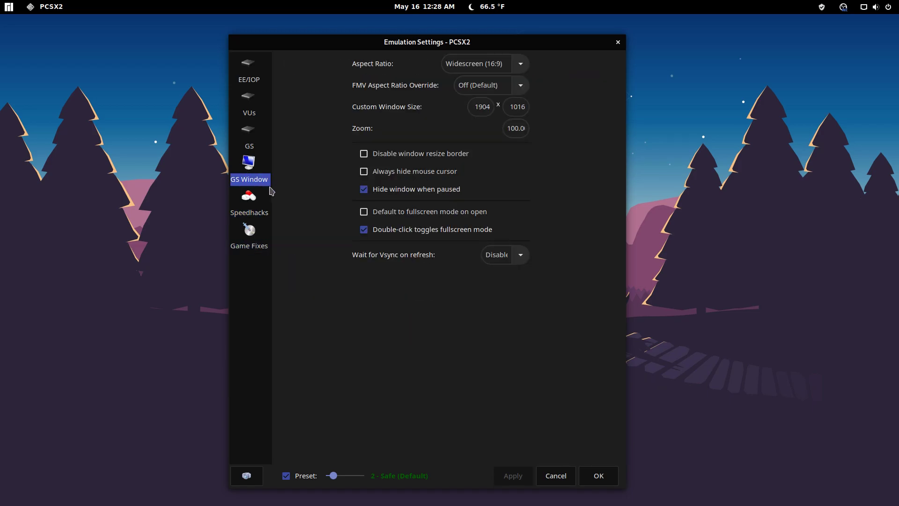
Step: Set the GS Window aspect ratio to Standard (4:3), return it to Widescreen (16:9) and cancel the emulation settings
left_click(519, 67)
left_click(502, 103)
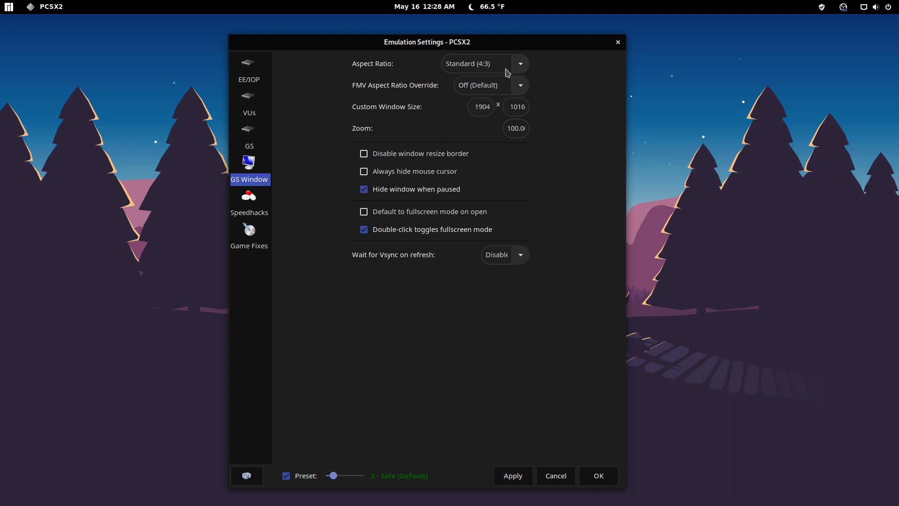
left_click(518, 64)
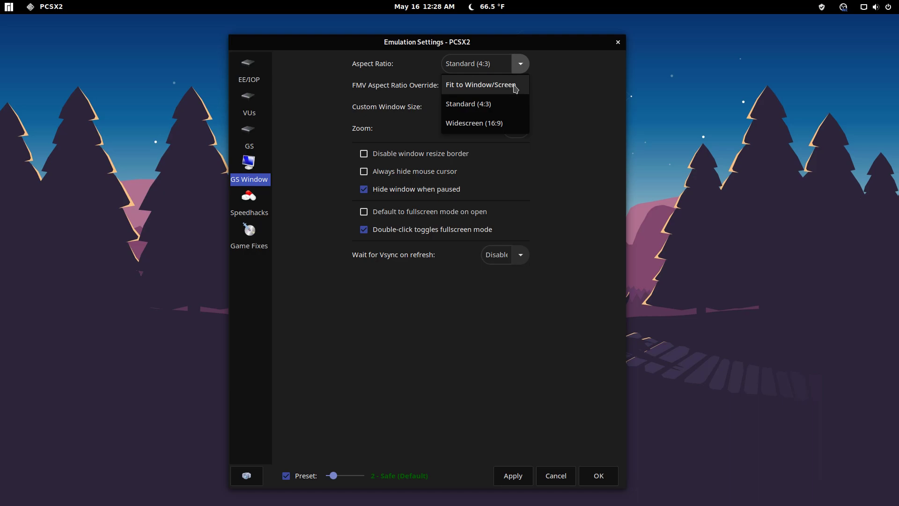
left_click(505, 122)
key("Tab")
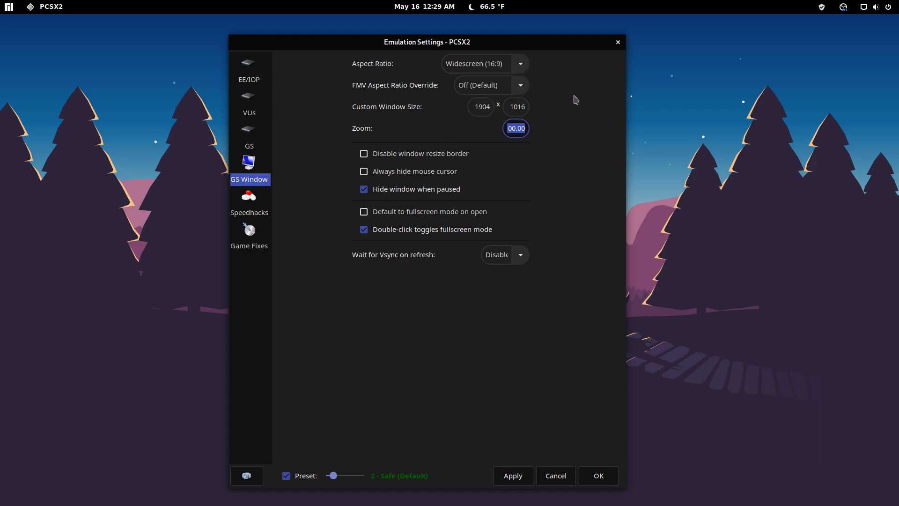
left_click(520, 64)
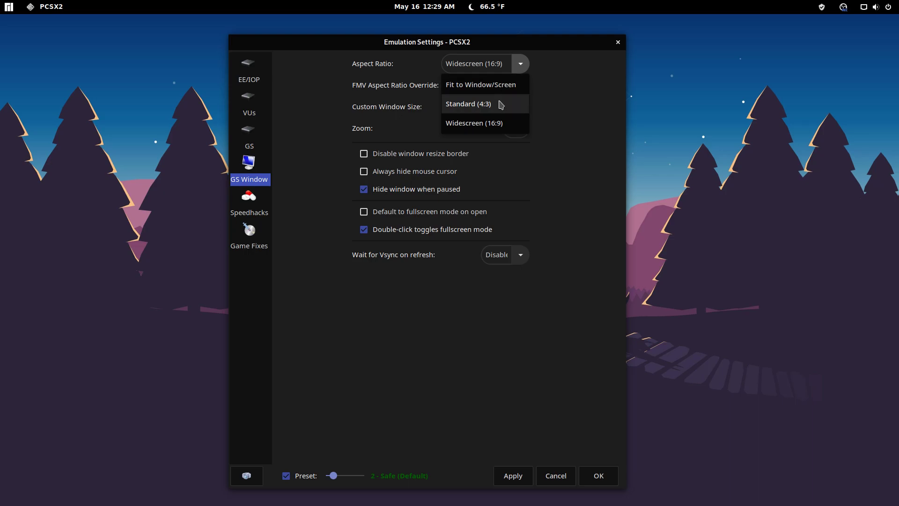
left_click(511, 123)
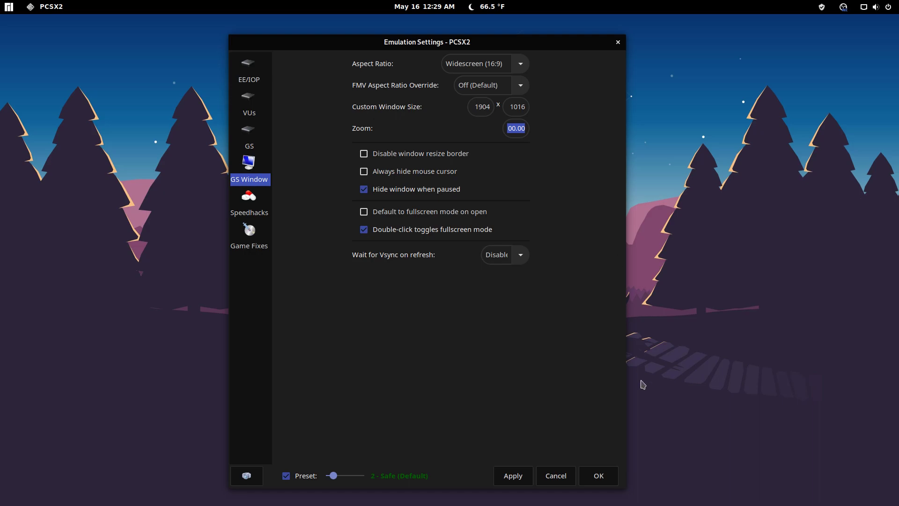
left_click(564, 474)
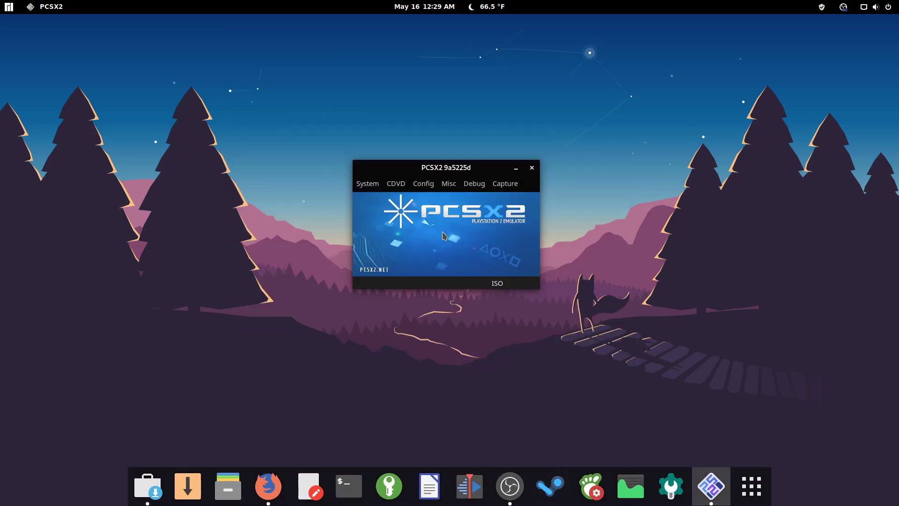
Step: Boot the game from the ISO
left_click(424, 183)
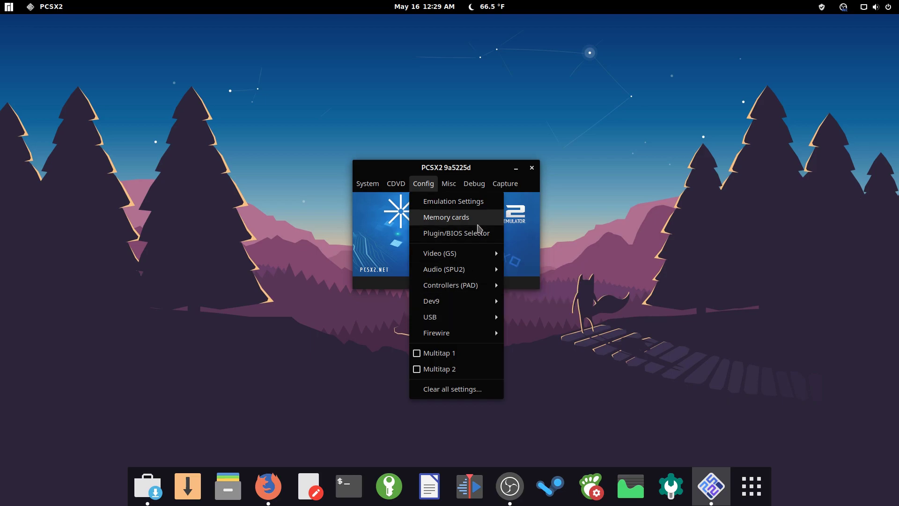
mouse_move(392, 185)
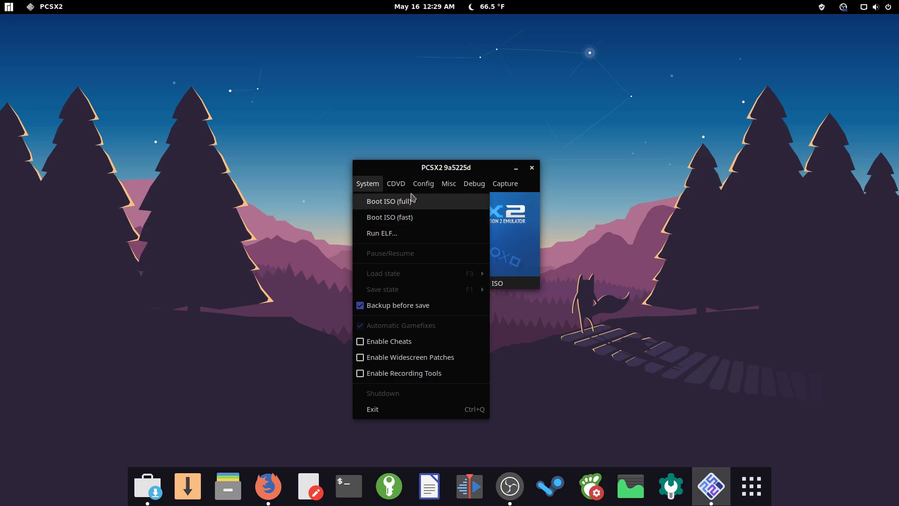
mouse_move(422, 202)
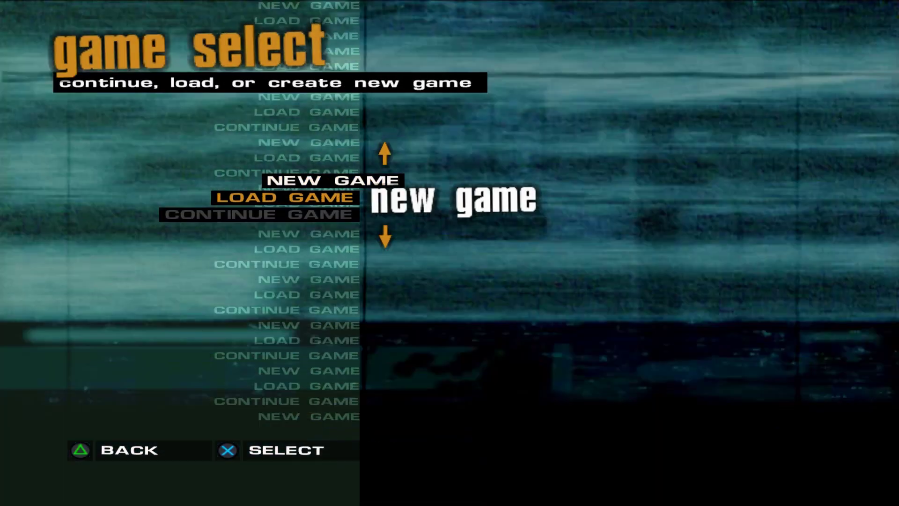
Step: Start a new game and enter the score attack mode with Ethan as the character
key("Down")
key("Up")
key("Return")
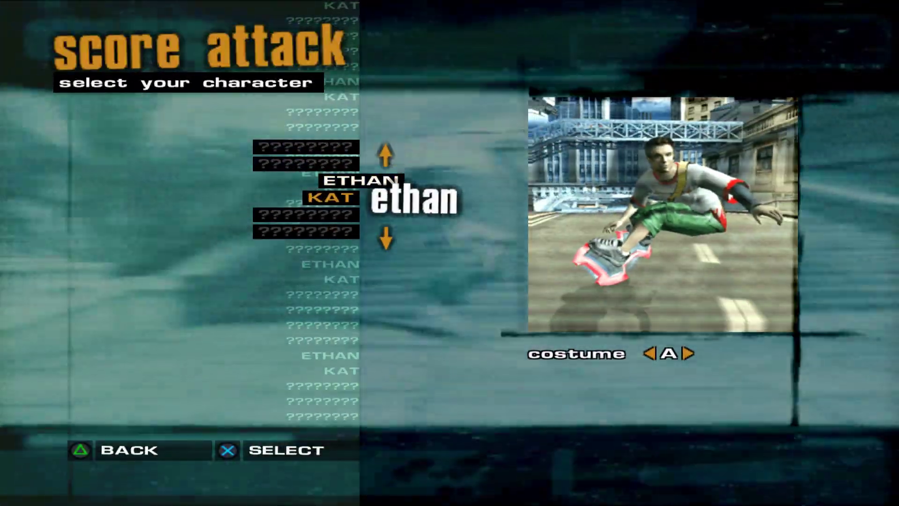
key("Return")
key("Return")
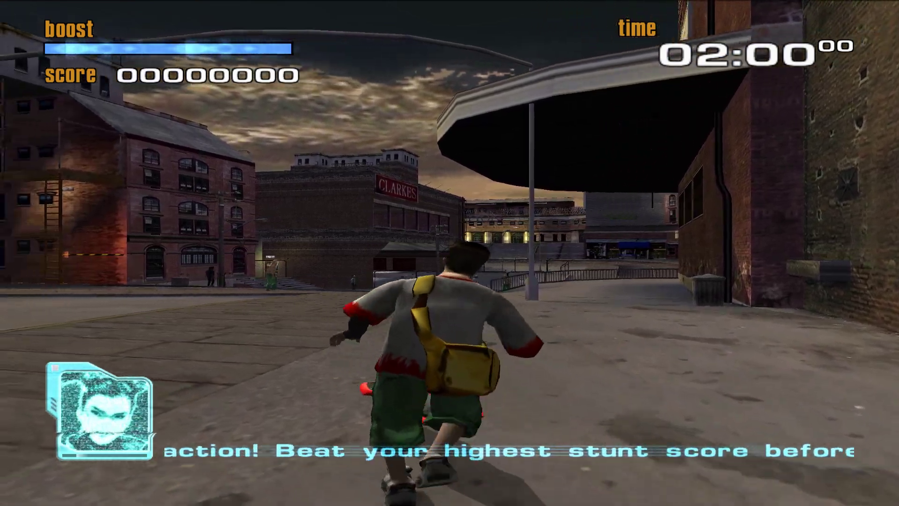
Step: Ride the hoverboard through the score attack level and pause the game
key("Up")
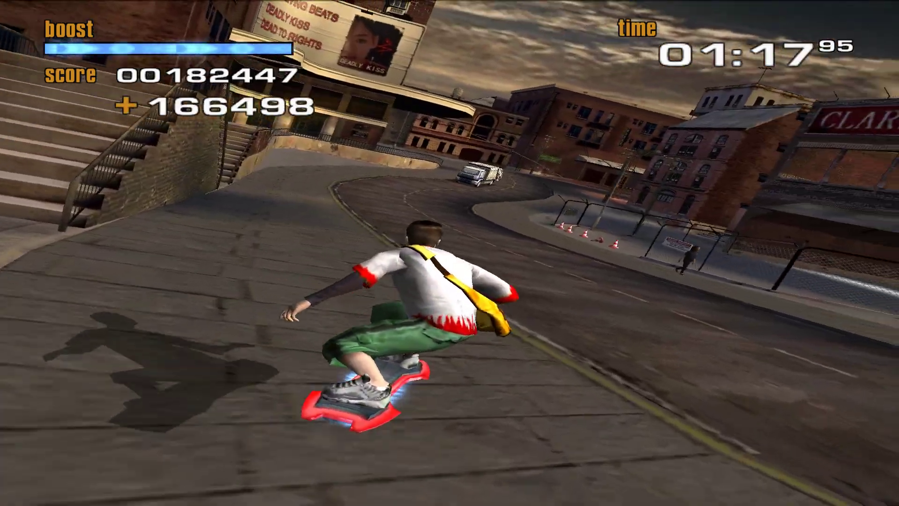
key("Return")
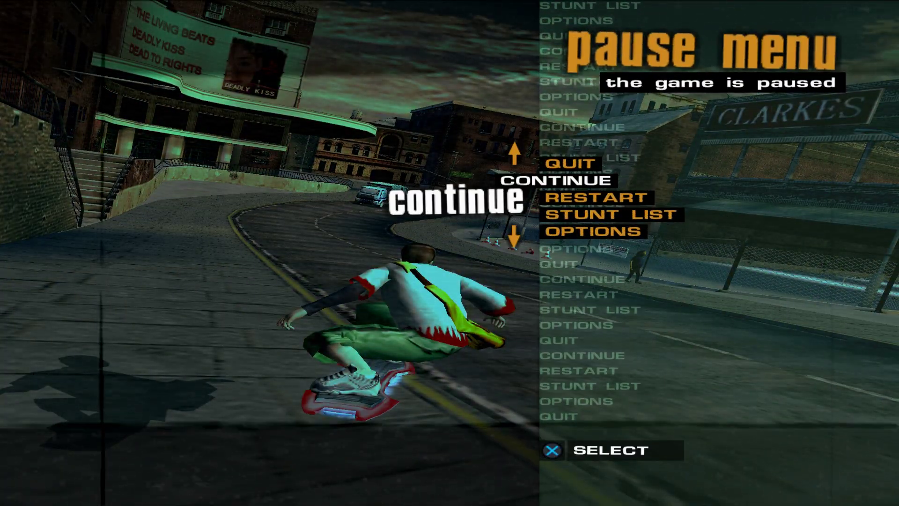